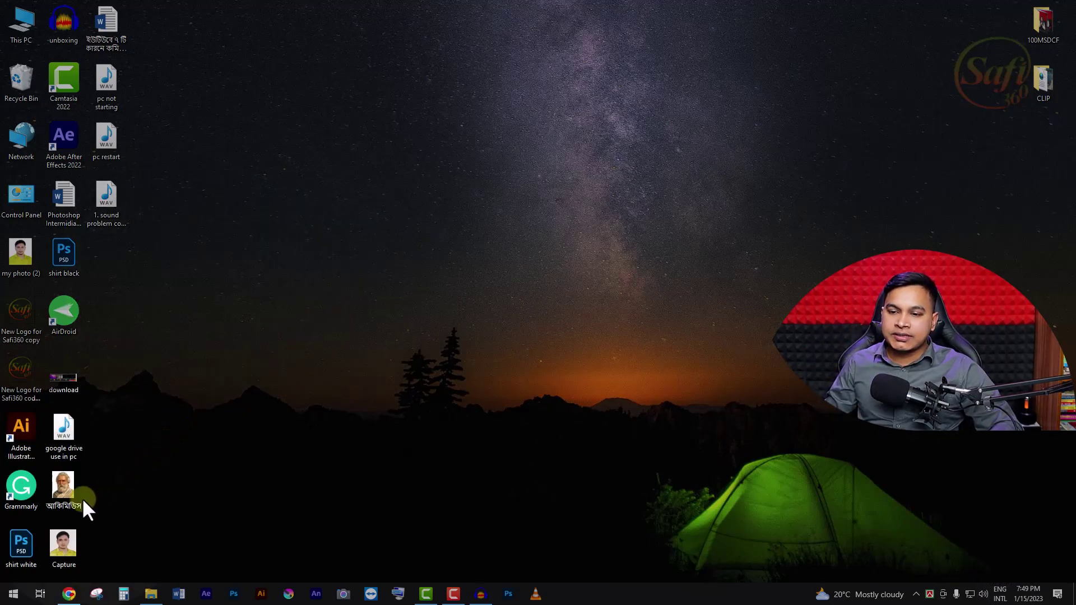
Open the Windows Services manager
{"action": "left_click", "coordinate": [13, 595]}
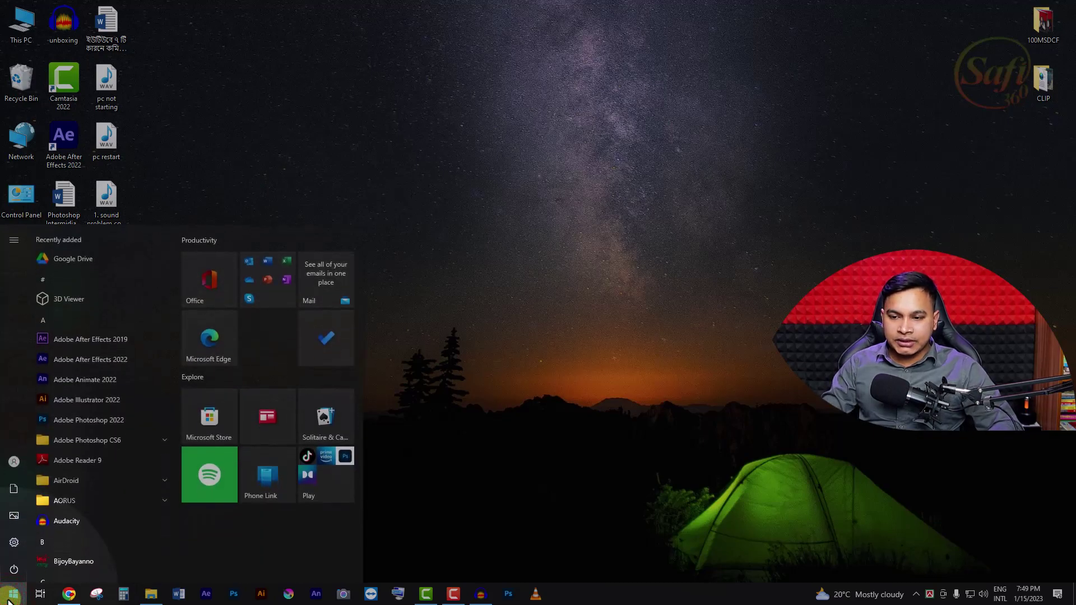
{"action": "type", "text": "ser"}
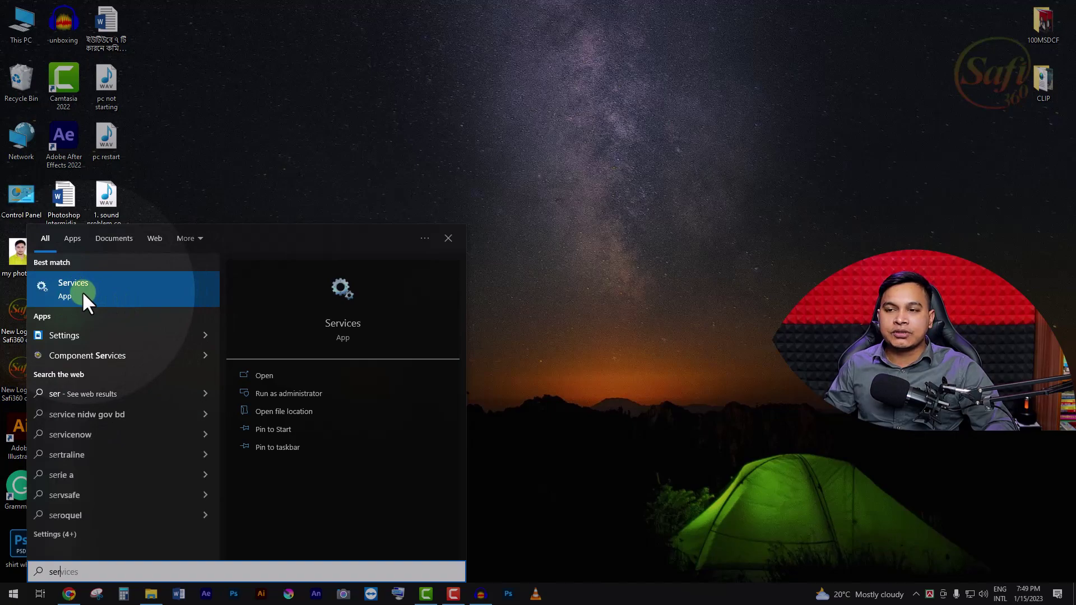
{"action": "left_click", "coordinate": [48, 286]}
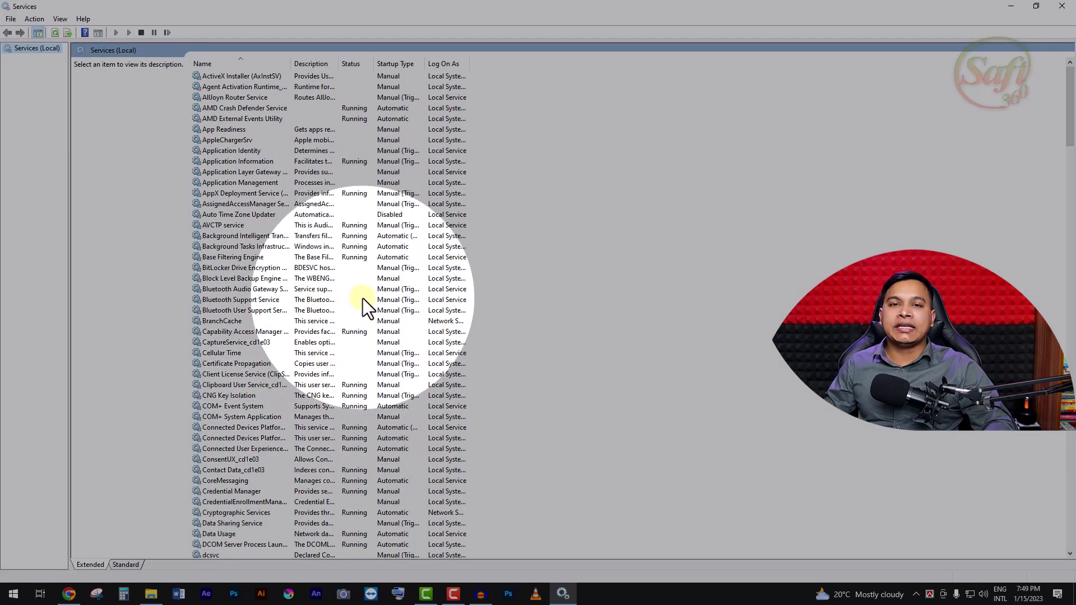
Find and select the Windows Audio service in the list of local services
{"action": "left_click", "coordinate": [248, 194]}
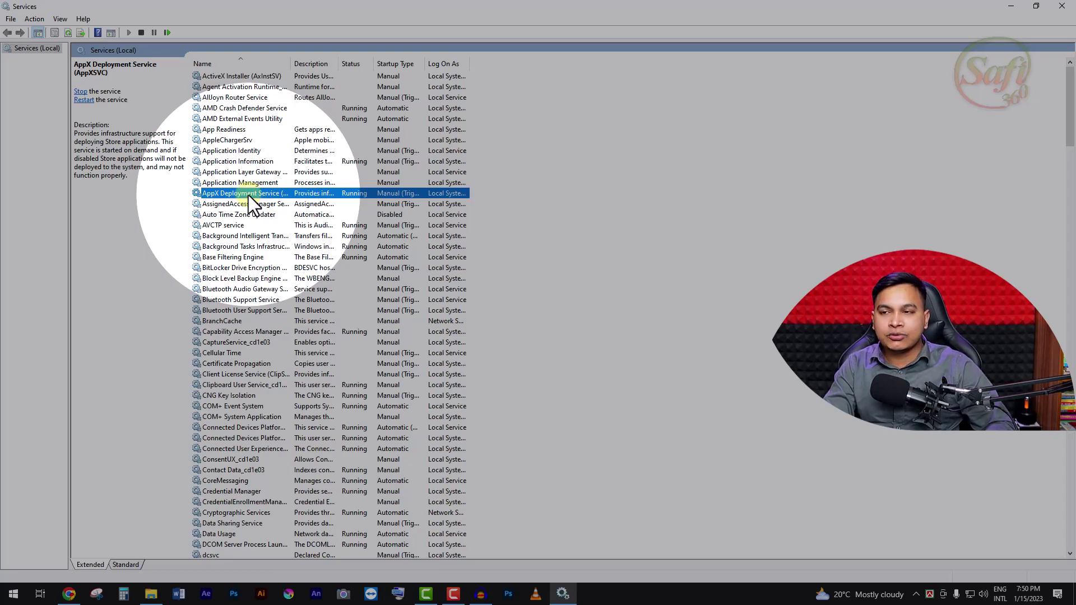
{"action": "key", "text": "w"}
{"action": "key", "text": "Down"}
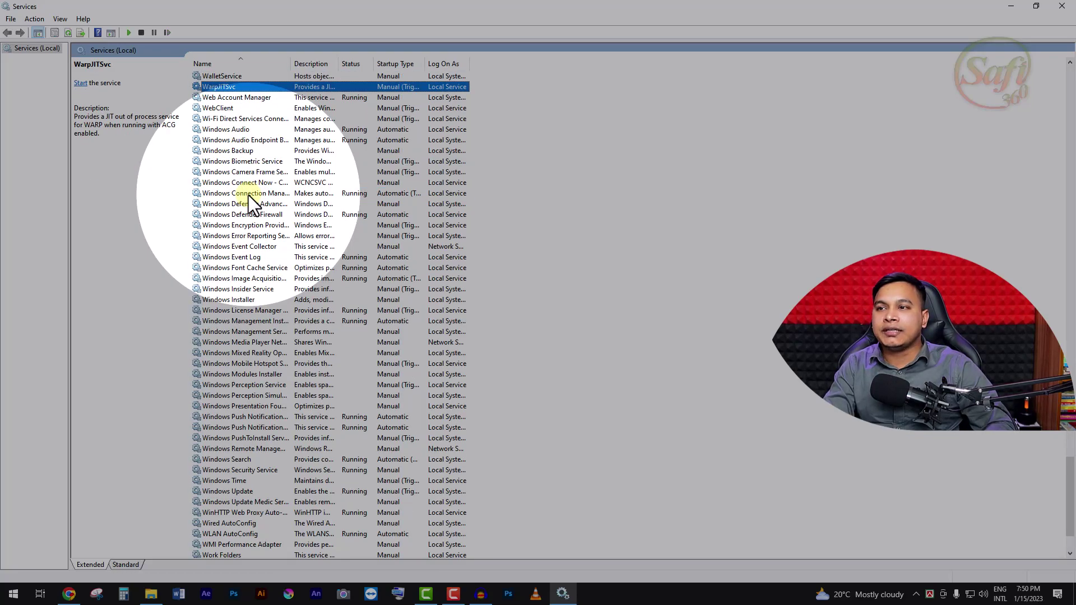
{"action": "key", "text": "w"}
{"action": "key", "text": "i"}
{"action": "key", "text": "n"}
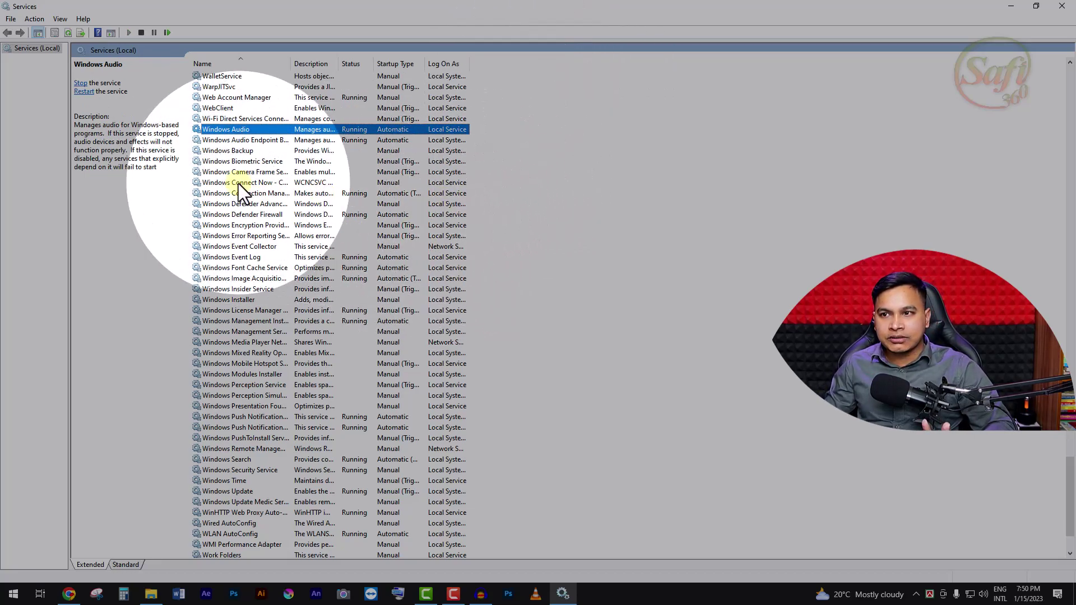
Locate Windows Audio by browsing the services list and open its properties
{"action": "scroll", "coordinate": [393, 239], "scroll_direction": "up", "scroll_amount": 20}
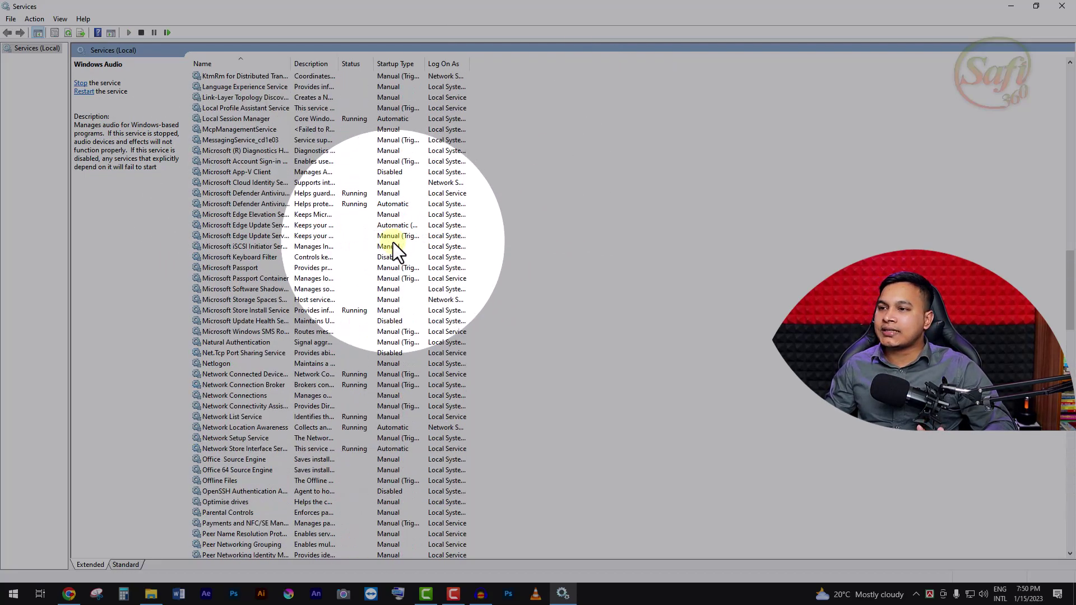
{"action": "scroll", "coordinate": [393, 243], "scroll_direction": "up", "scroll_amount": 20}
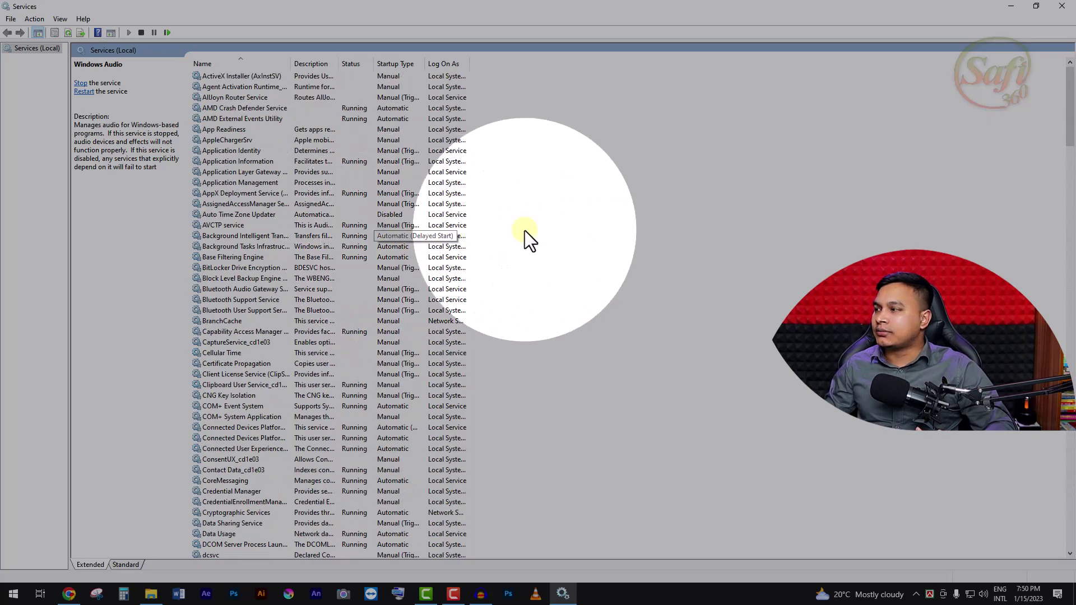
{"action": "left_click_drag", "start_coordinate": [1068, 91], "coordinate": [1071, 497]}
{"action": "left_click", "coordinate": [674, 263]}
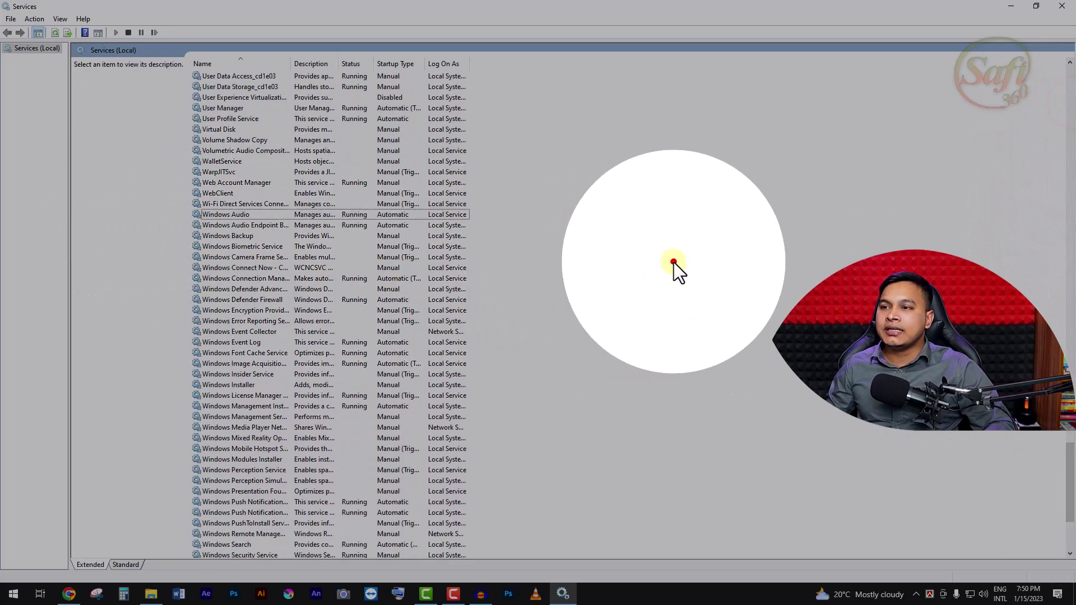
{"action": "scroll", "coordinate": [241, 217], "scroll_direction": "down", "scroll_amount": 2}
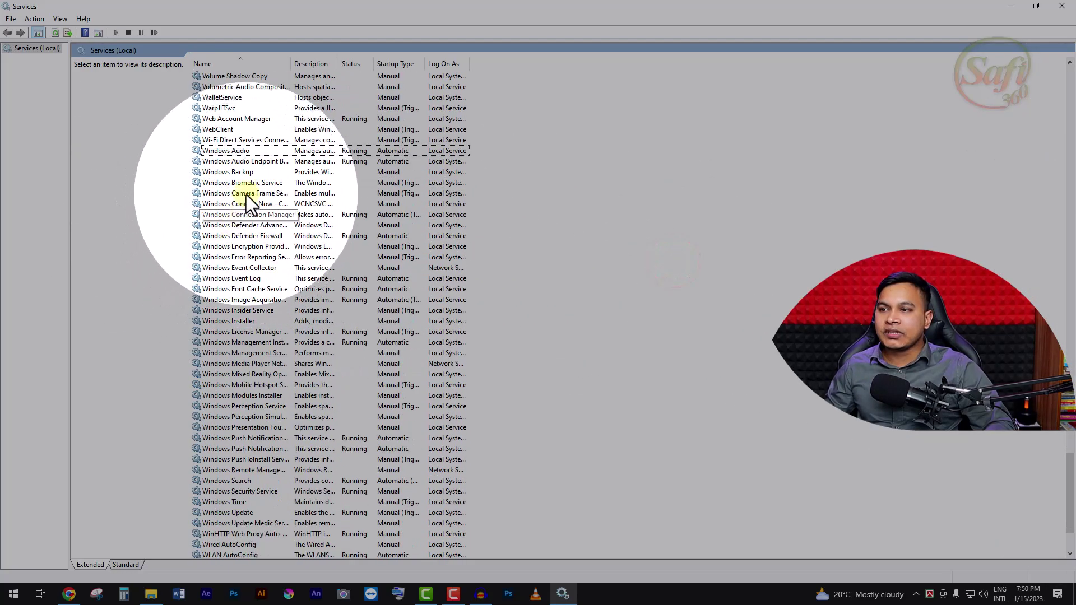
{"action": "double_click", "coordinate": [240, 150]}
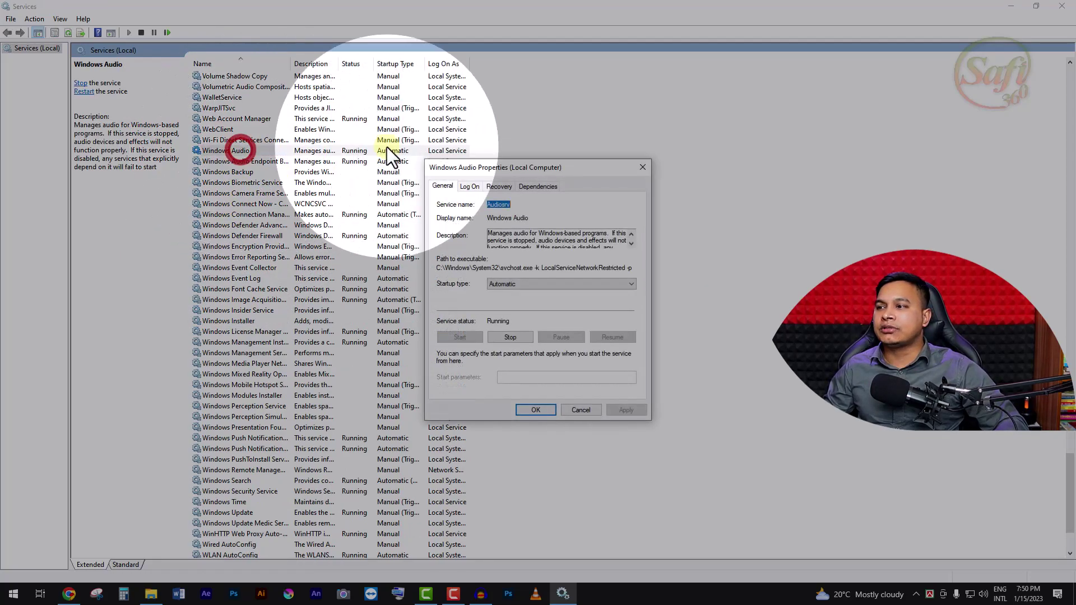
Review the startup type options of the Windows Audio service and dismiss its properties without applying a change
{"action": "left_click_drag", "start_coordinate": [576, 168], "coordinate": [613, 133]}
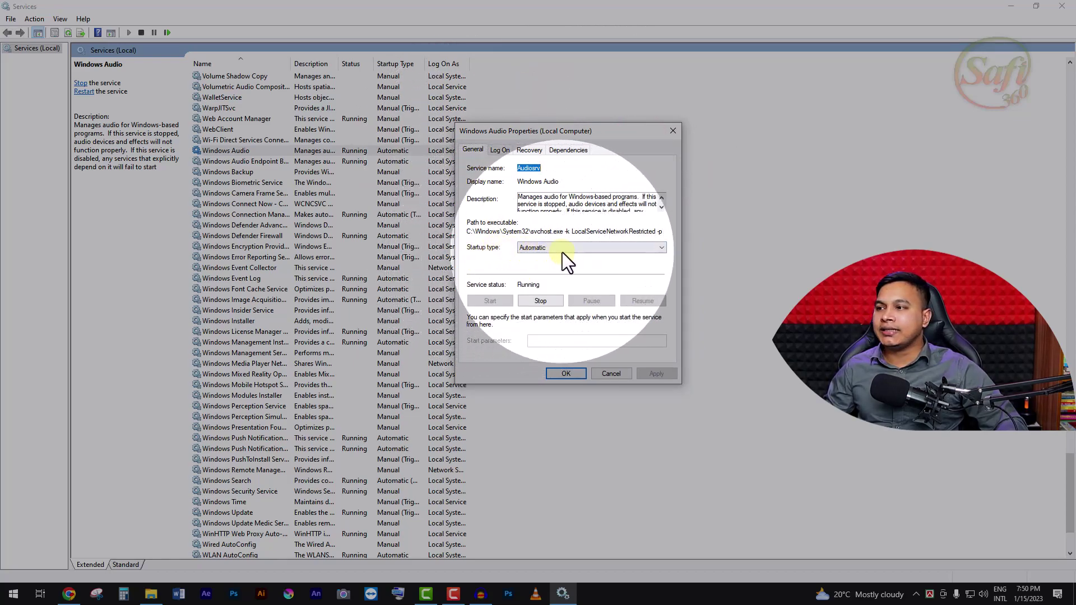
{"action": "left_click", "coordinate": [591, 247]}
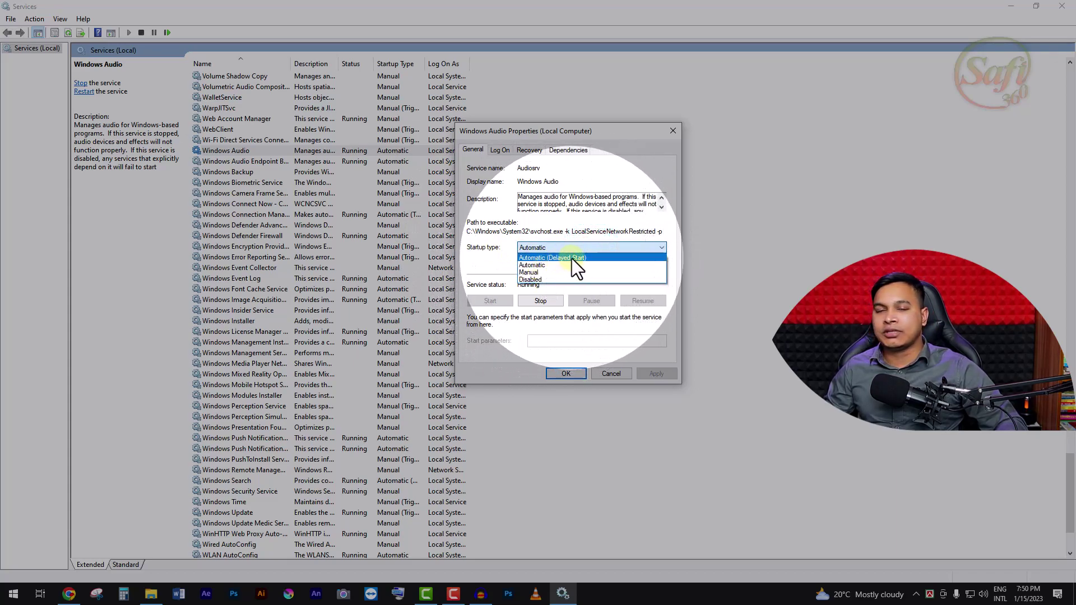
{"action": "left_click", "coordinate": [680, 239]}
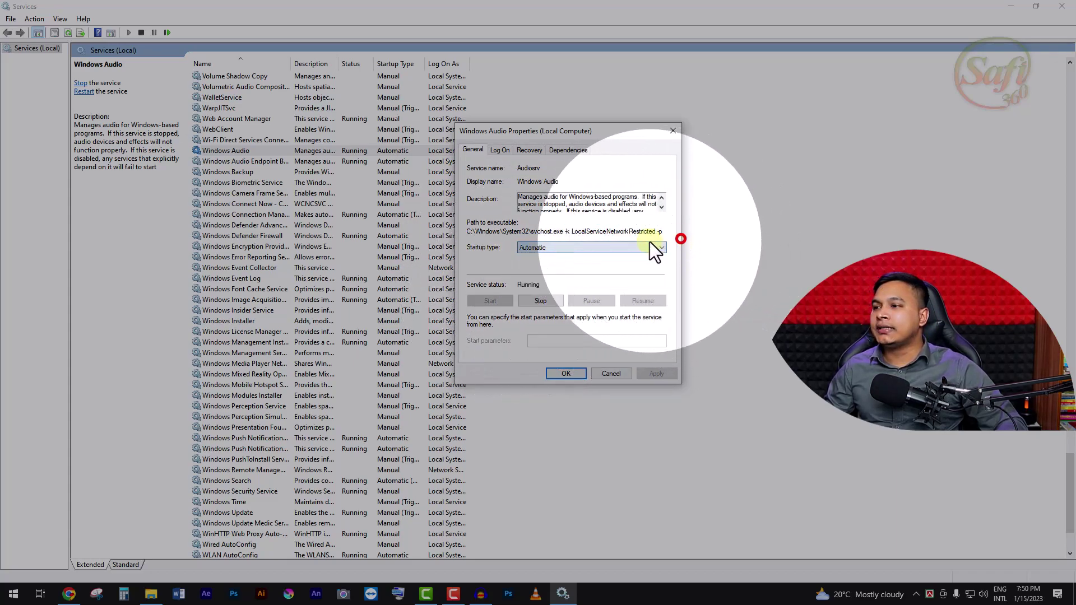
{"action": "left_click", "coordinate": [534, 248]}
{"action": "left_click", "coordinate": [694, 247]}
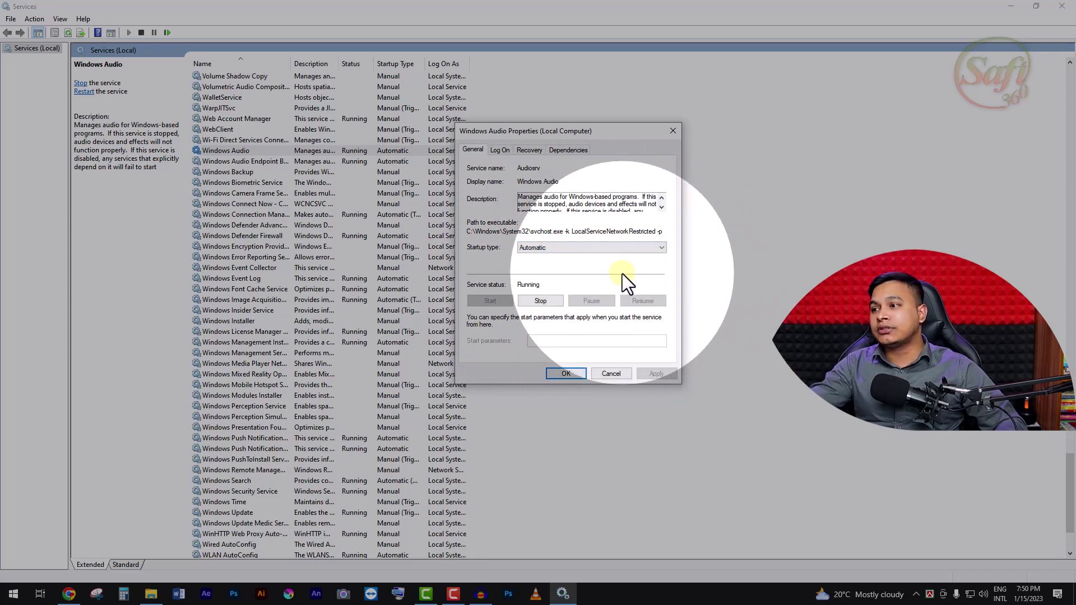
{"action": "left_click", "coordinate": [633, 247]}
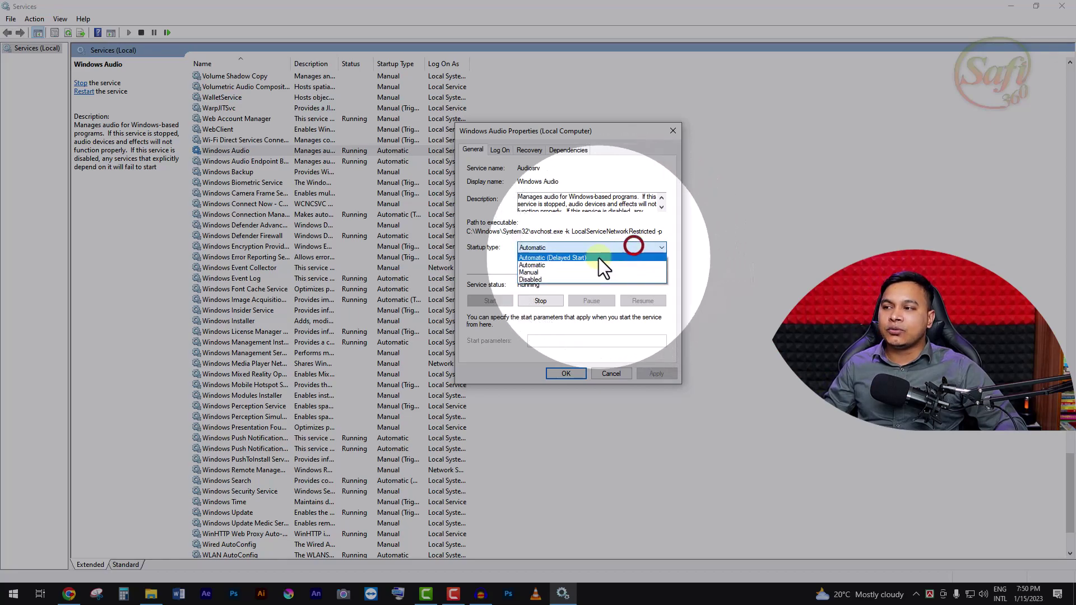
{"action": "left_click", "coordinate": [492, 265]}
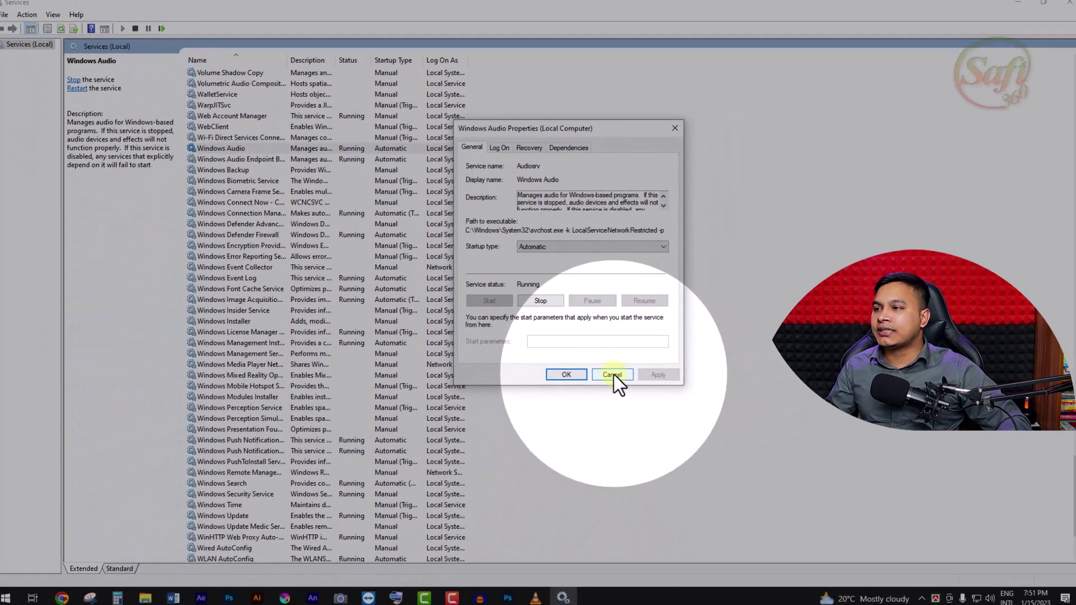
{"action": "left_click", "coordinate": [651, 413]}
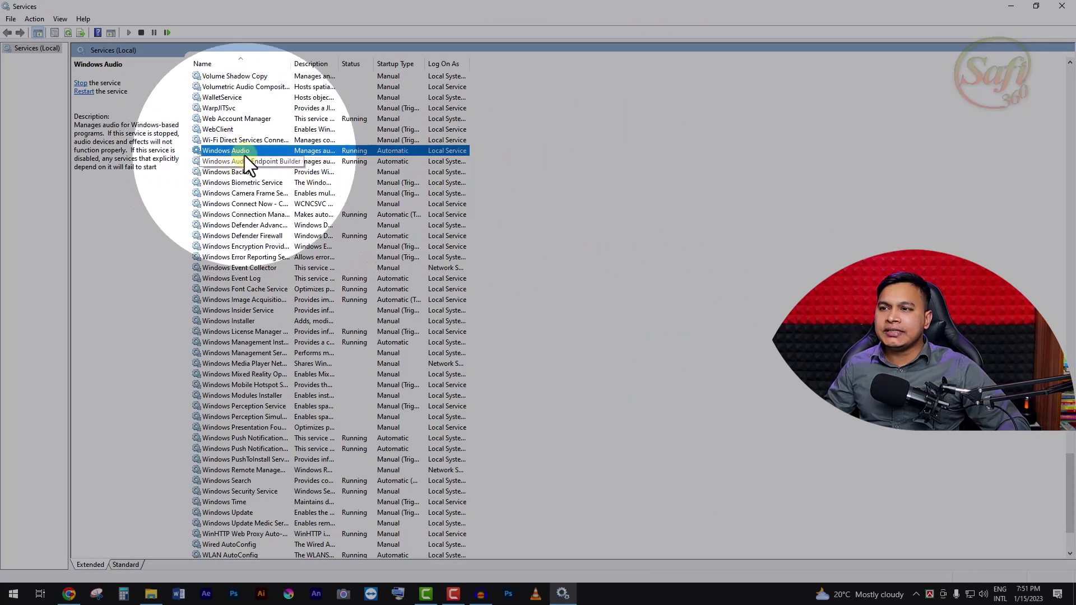
Show the actions available for the Windows Audio service, including Restart, and close the Services window
{"action": "right_click", "coordinate": [264, 153]}
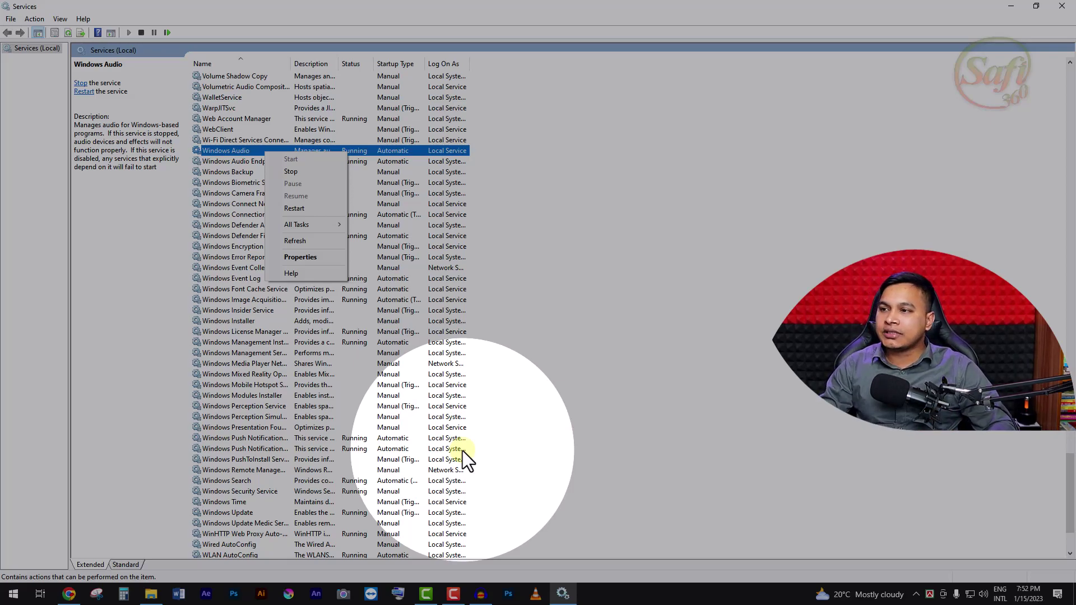
{"action": "left_click", "coordinate": [1062, 6]}
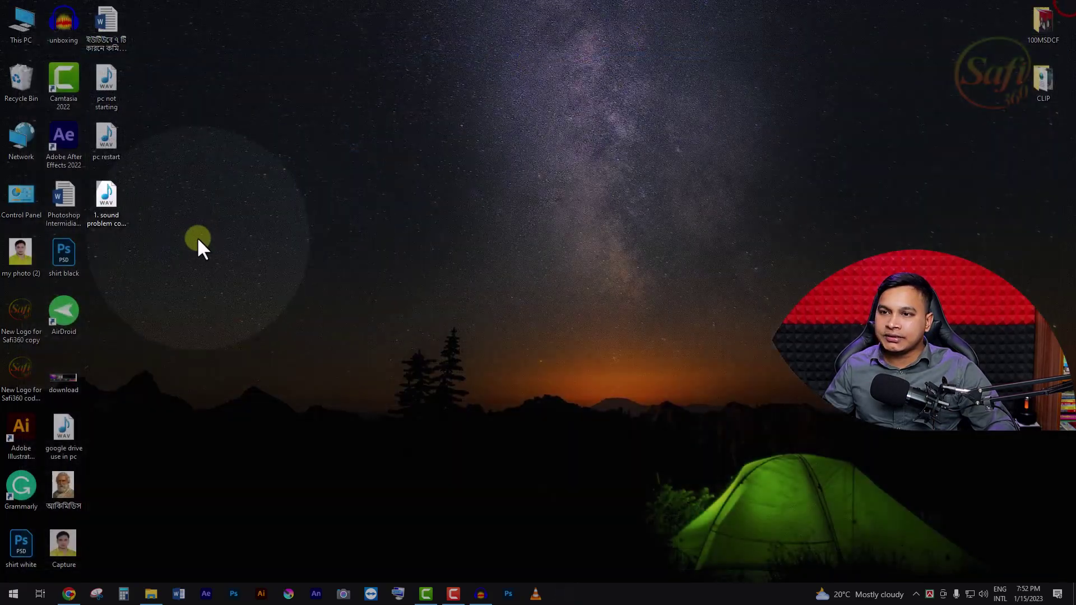
Open Device Manager, reposition its window and enlarge it to show the full device list
{"action": "left_click", "coordinate": [14, 595]}
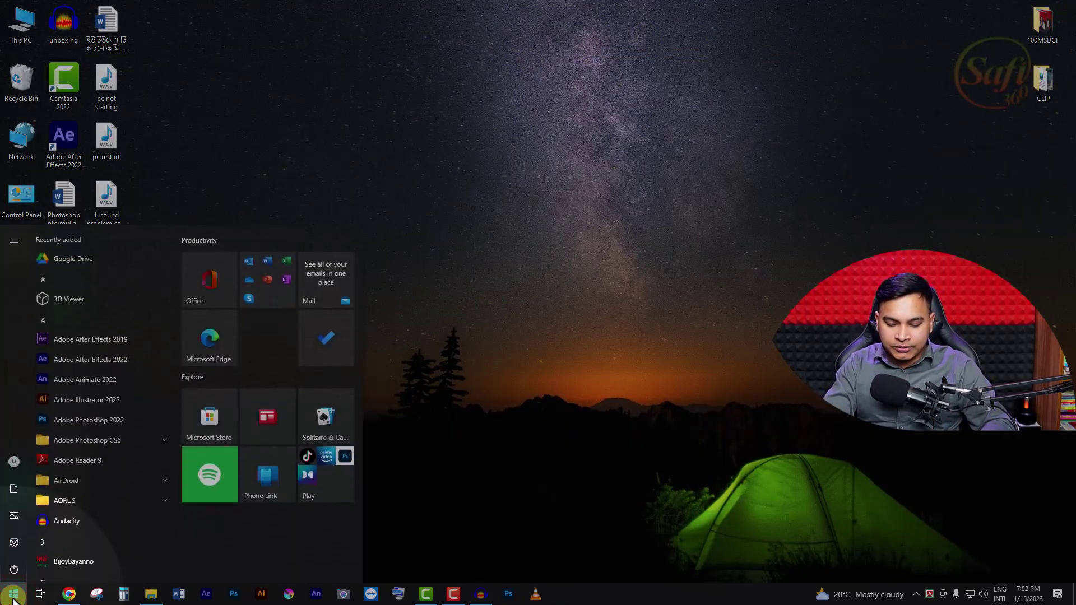
{"action": "type", "text": "div"}
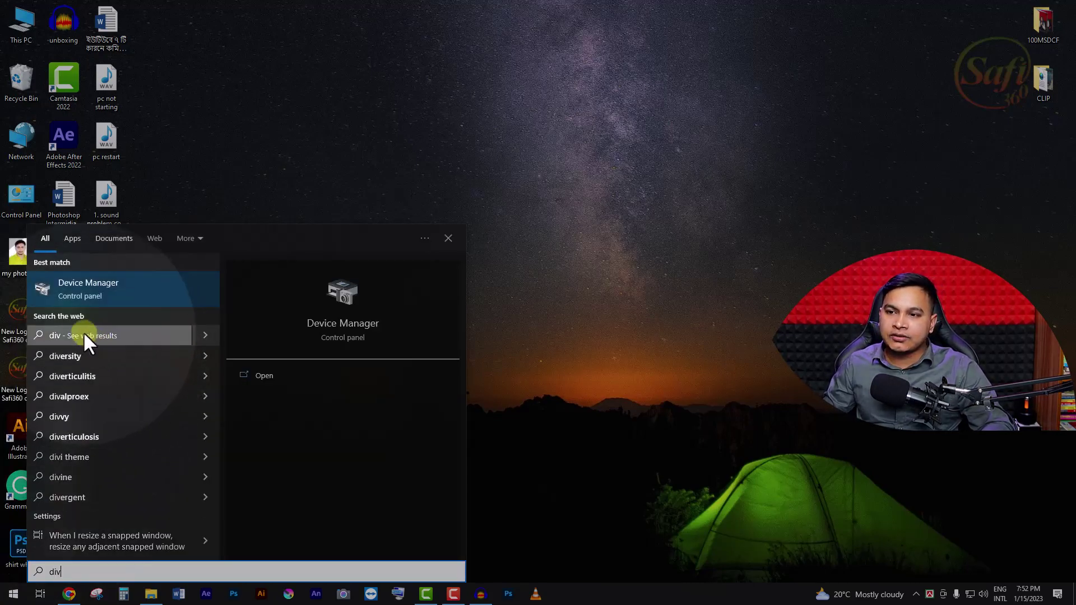
{"action": "left_click", "coordinate": [72, 288]}
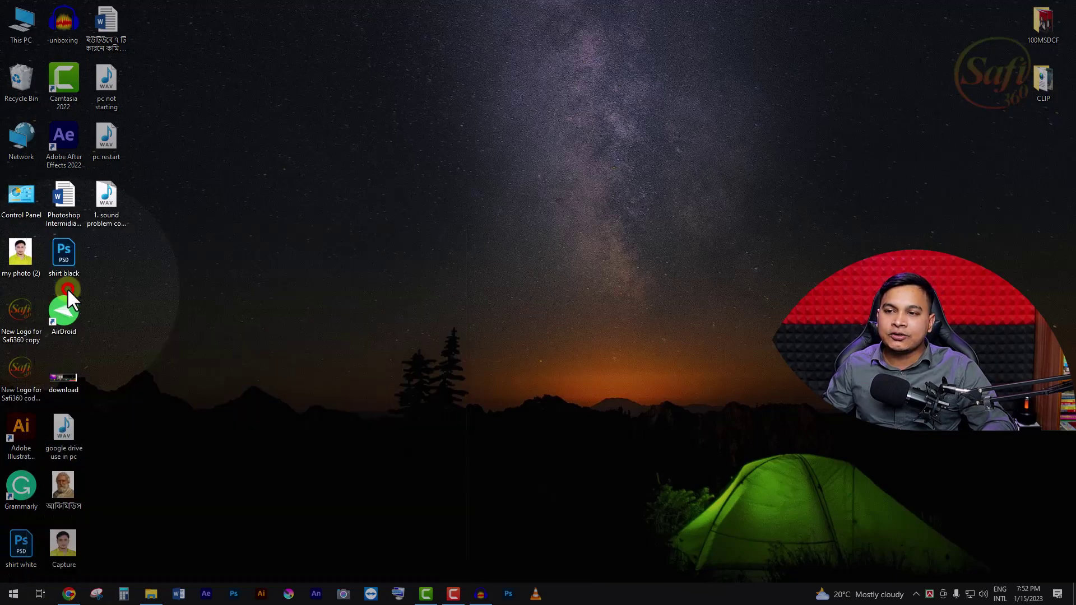
{"action": "left_click_drag", "start_coordinate": [235, 33], "coordinate": [318, 23]}
{"action": "left_click_drag", "start_coordinate": [560, 335], "coordinate": [760, 521]}
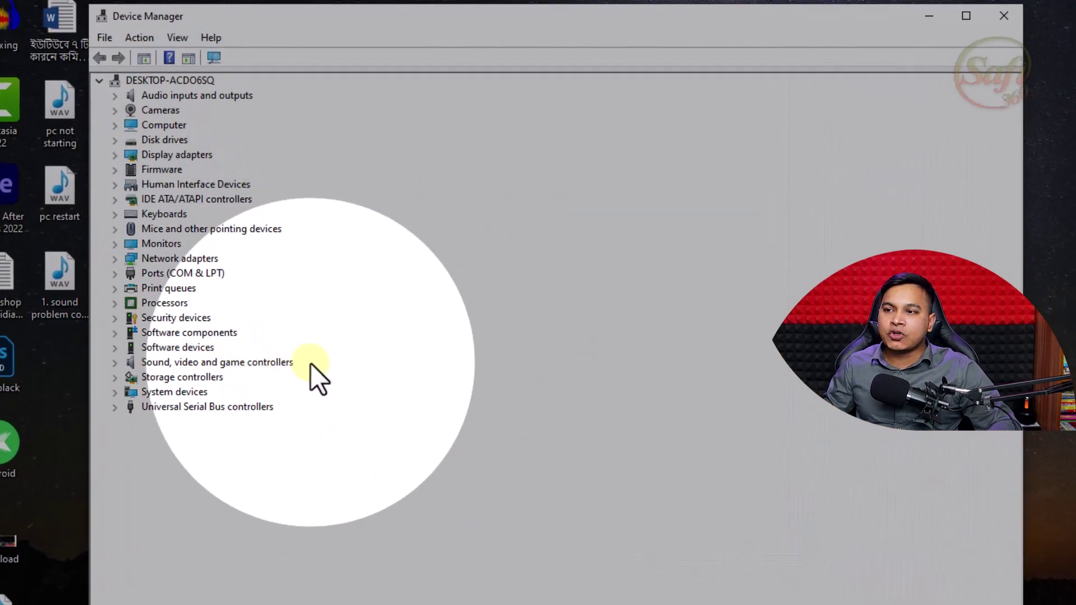
Expand Sound, video and game controllers and show the actions available for High Definition Audio Device
{"action": "left_click", "coordinate": [115, 363]}
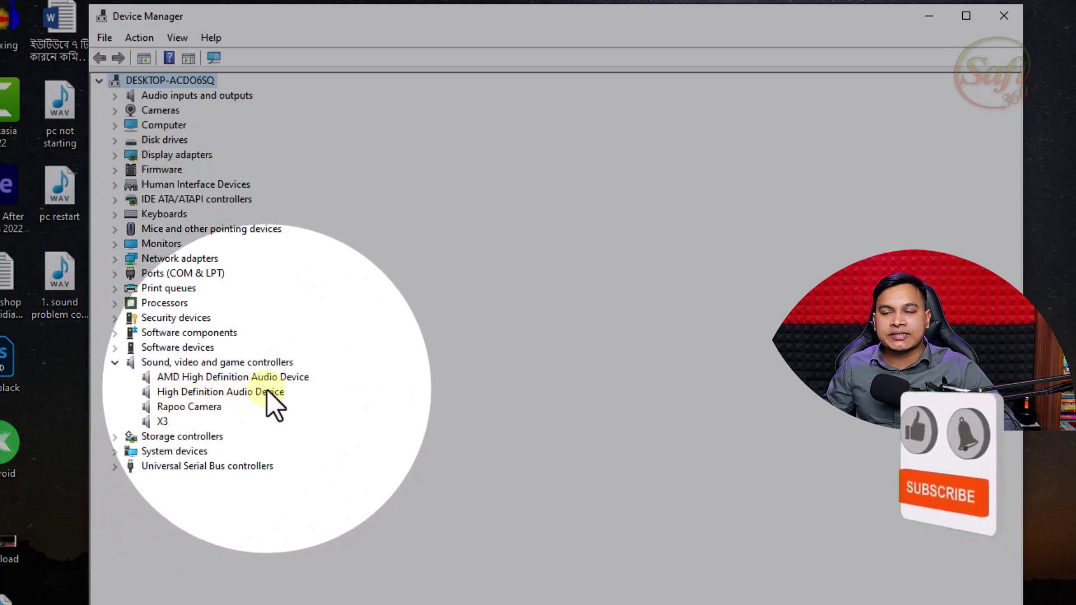
{"action": "left_click", "coordinate": [207, 394]}
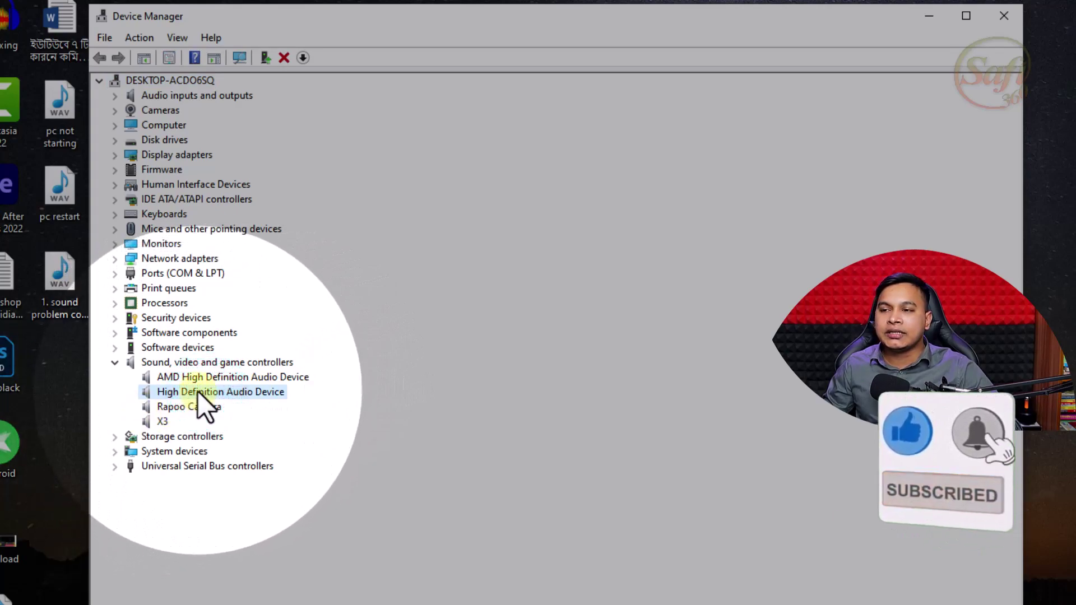
{"action": "right_click", "coordinate": [198, 391]}
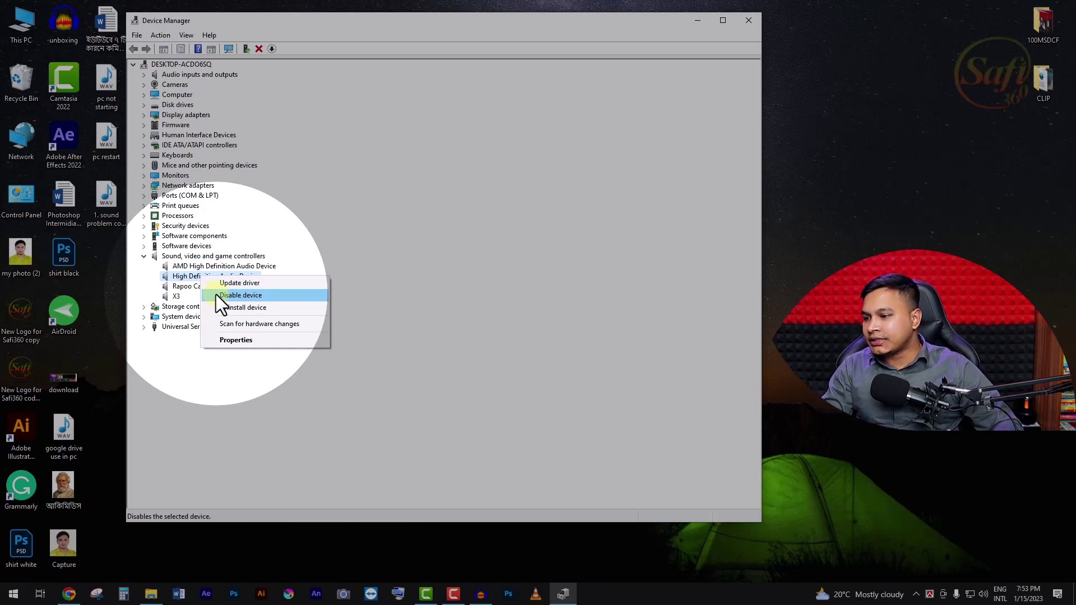
Review the playback devices offered by the system volume control, and close Device Manager
{"action": "left_click", "coordinate": [983, 595]}
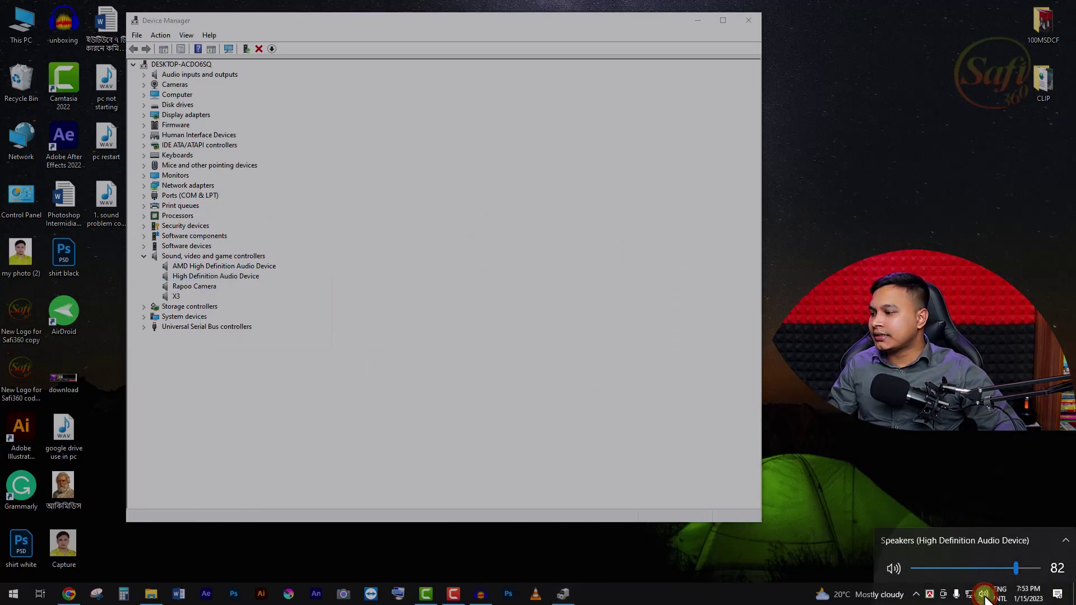
{"action": "left_click", "coordinate": [1058, 540]}
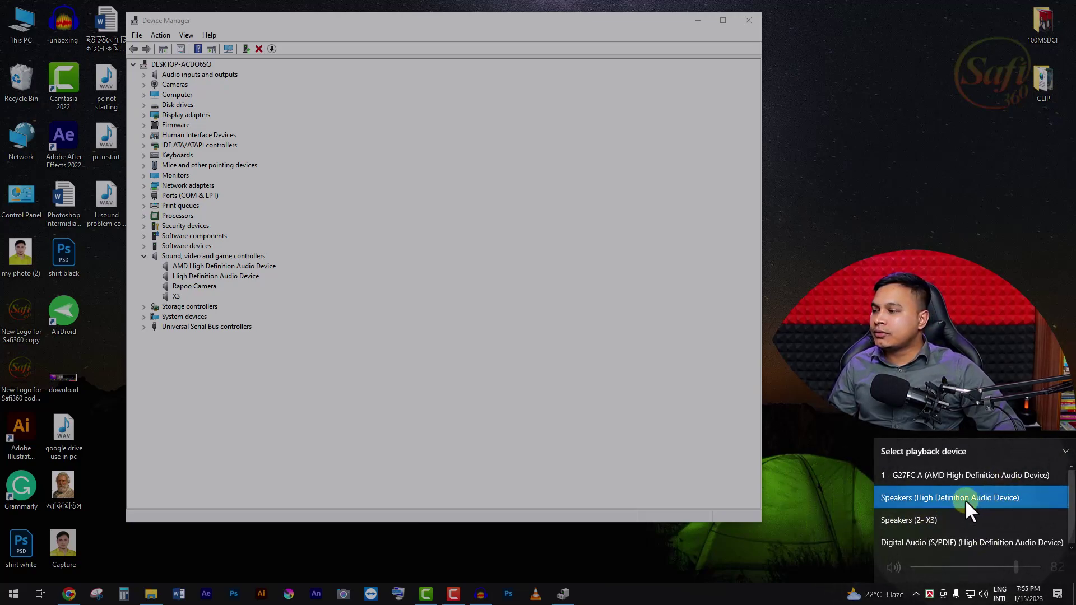
{"action": "left_click", "coordinate": [897, 169]}
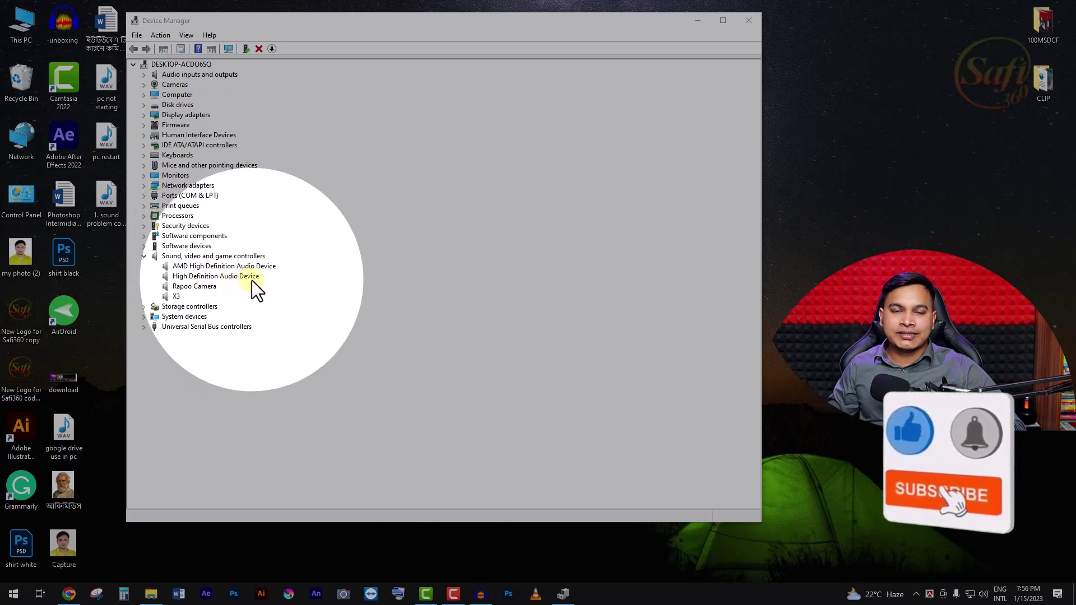
{"action": "left_click", "coordinate": [749, 21]}
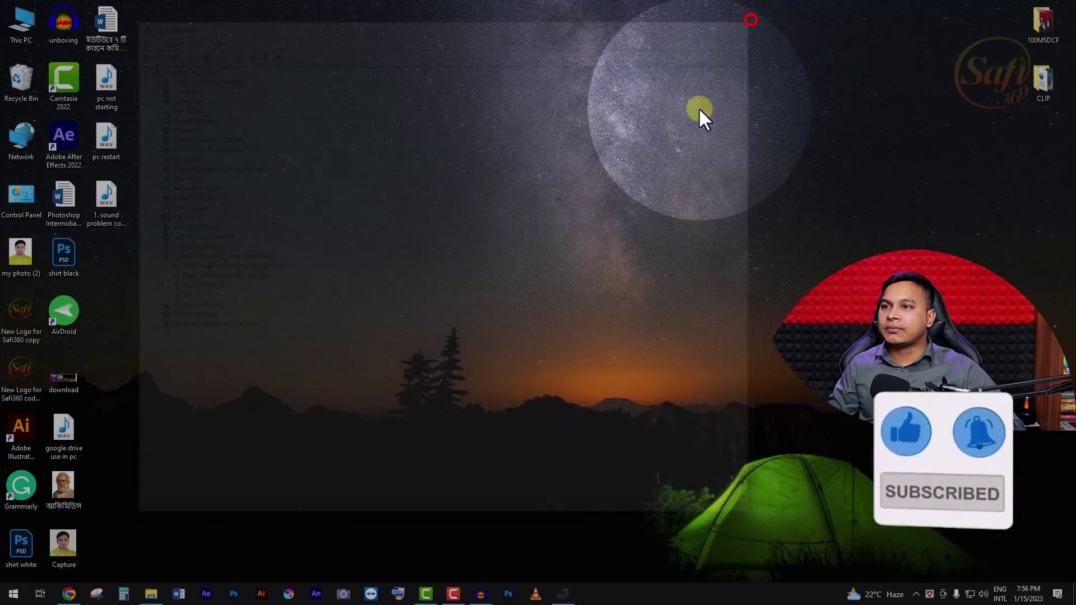